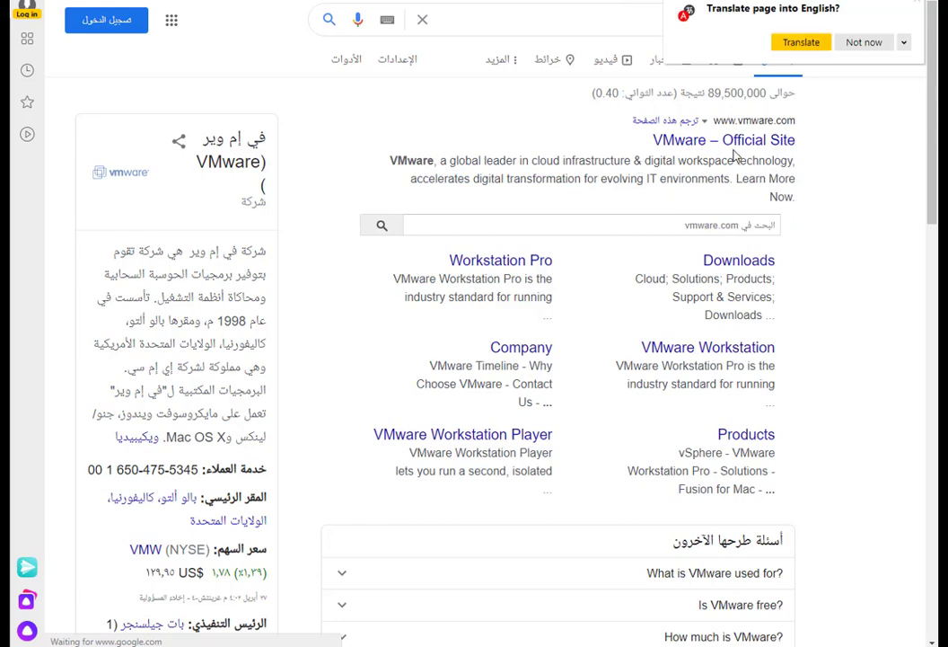
Open VMware's official site from the search results and look over its home page
{"action": "left_click", "coordinate": [731, 151]}
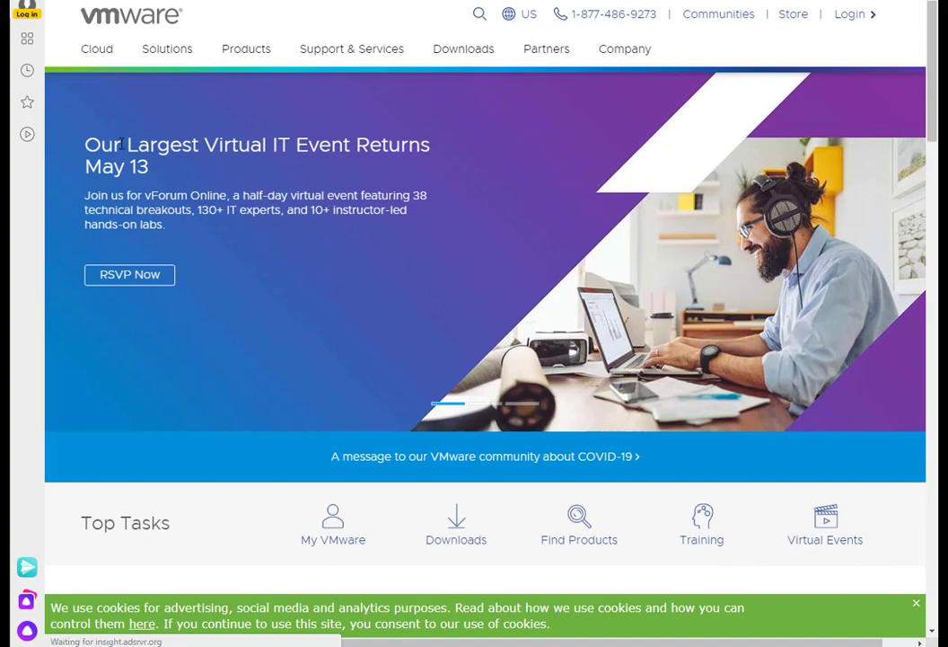
{"action": "scroll", "coordinate": [373, 244], "scroll_direction": "down", "scroll_amount": 4}
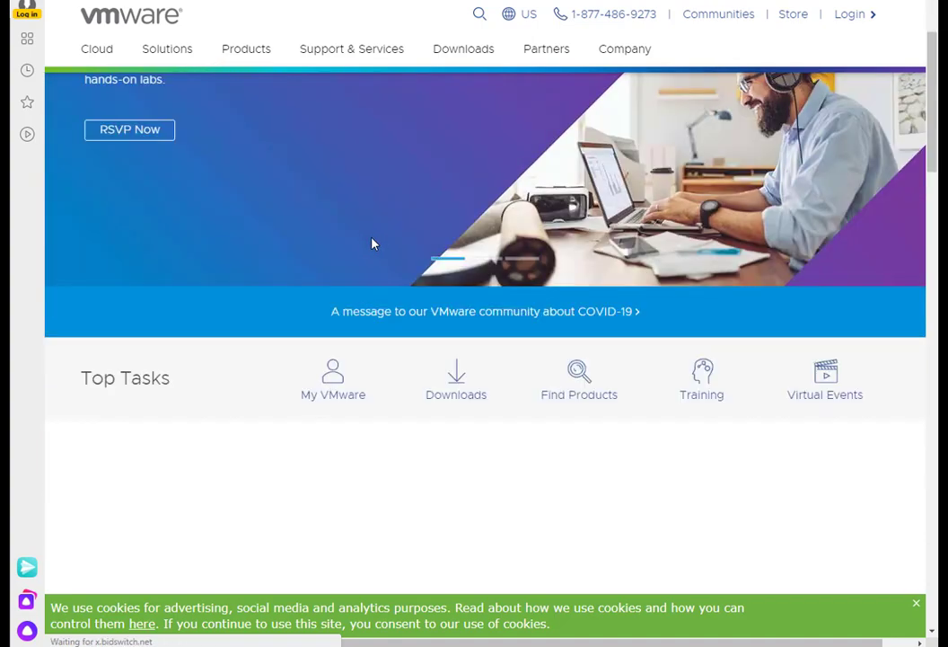
{"action": "scroll", "coordinate": [388, 243], "scroll_direction": "down", "scroll_amount": 4}
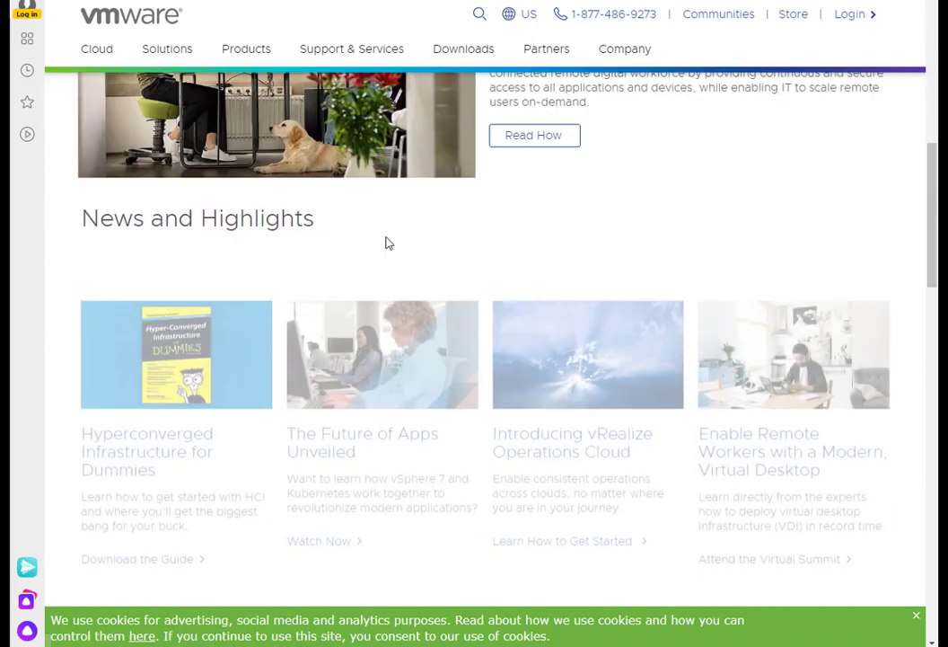
{"action": "scroll", "coordinate": [388, 243], "scroll_direction": "down", "scroll_amount": 3}
{"action": "scroll", "coordinate": [387, 242], "scroll_direction": "down", "scroll_amount": 9}
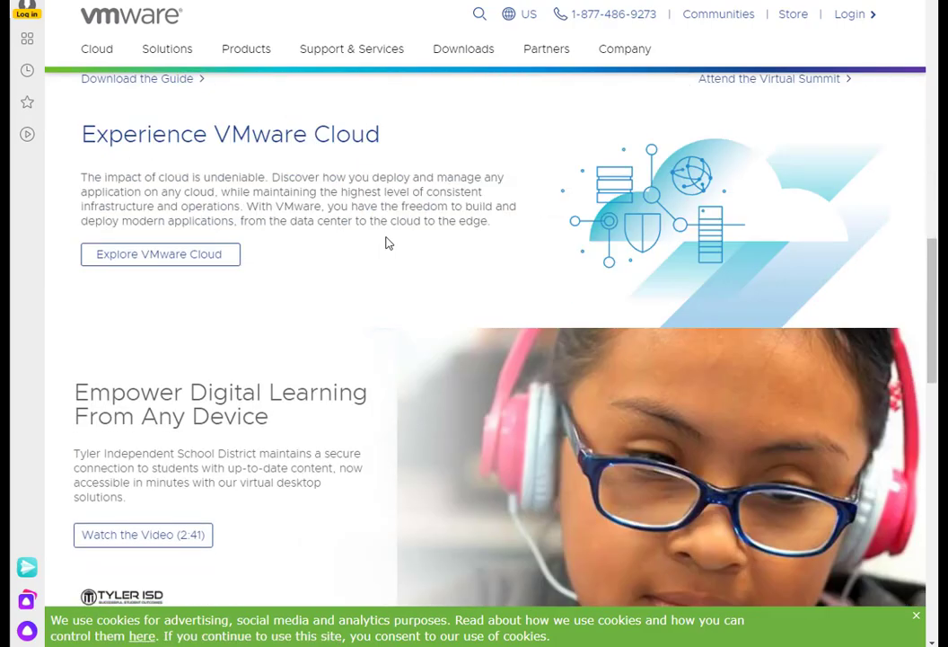
{"action": "scroll", "coordinate": [387, 243], "scroll_direction": "down", "scroll_amount": 5}
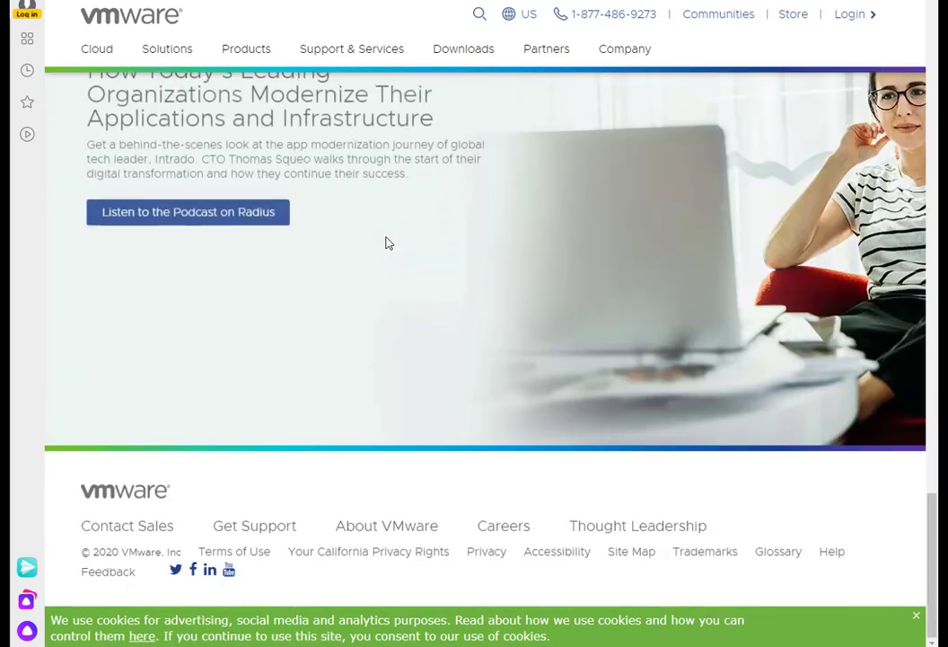
{"action": "scroll", "coordinate": [387, 242], "scroll_direction": "up", "scroll_amount": 15}
{"action": "scroll", "coordinate": [387, 259], "scroll_direction": "up", "scroll_amount": 7}
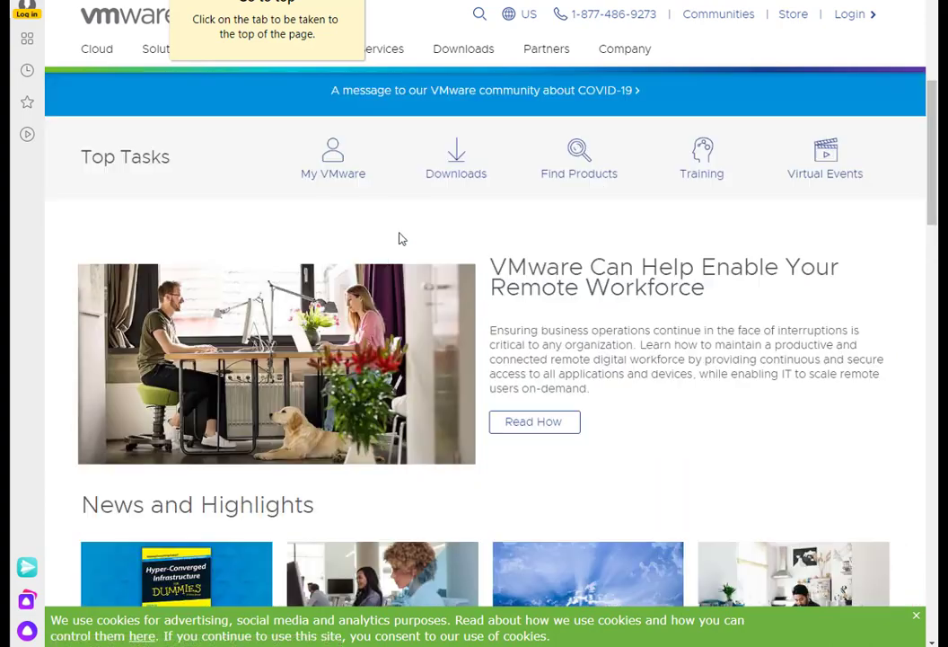
Open the product download page for Workstation Pro on the VMware site
{"action": "left_click", "coordinate": [468, 55]}
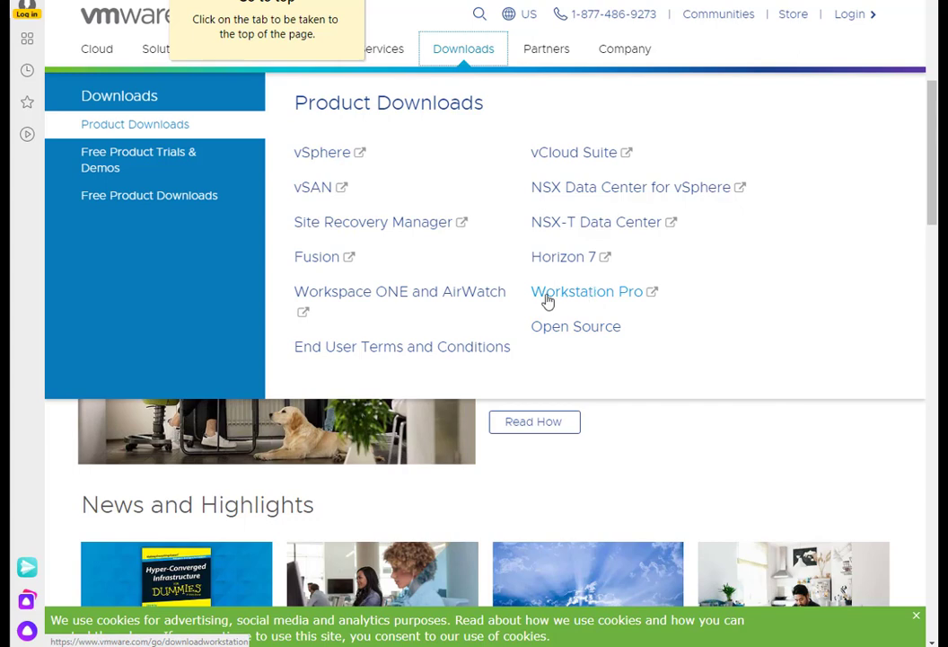
{"action": "left_click", "coordinate": [620, 302]}
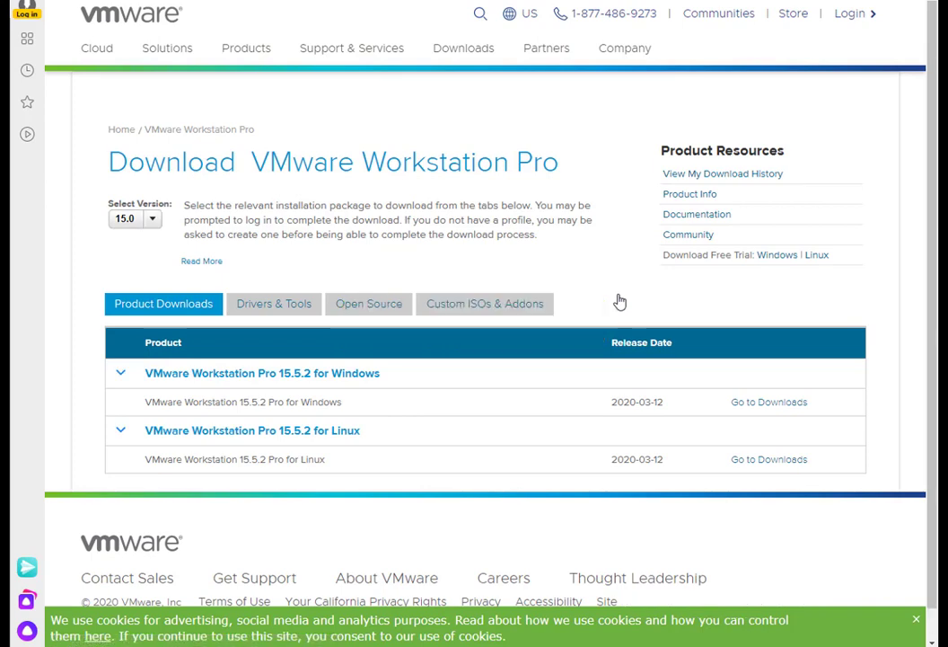
Review the Windows and Linux packages listed for VMware Workstation Pro 15.5.2
{"action": "left_click_drag", "start_coordinate": [384, 377], "coordinate": [261, 461]}
{"action": "left_click", "coordinate": [340, 500]}
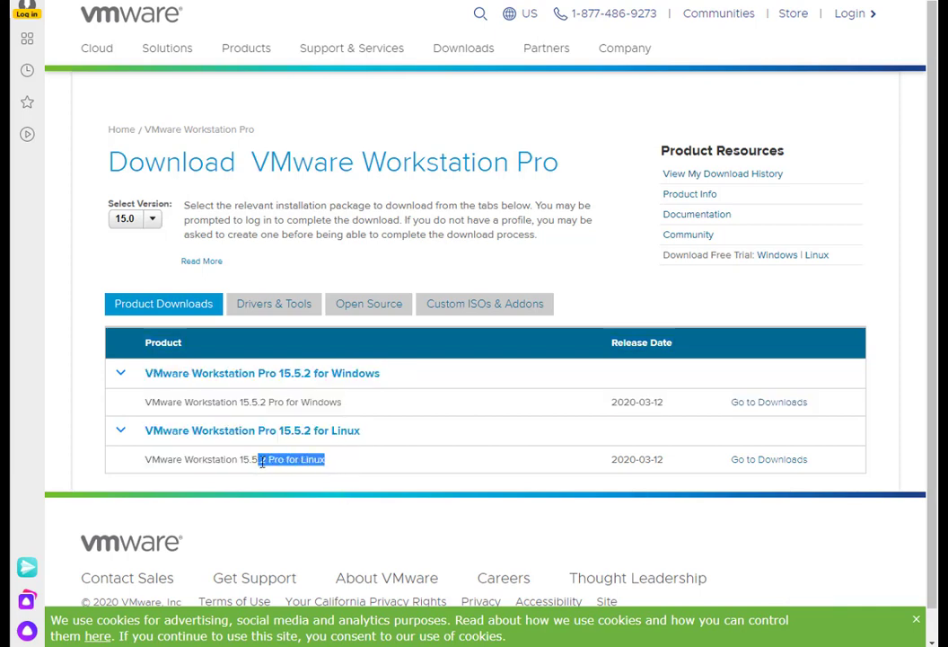
{"action": "left_click_drag", "start_coordinate": [342, 402], "coordinate": [264, 402]}
{"action": "left_click", "coordinate": [302, 399]}
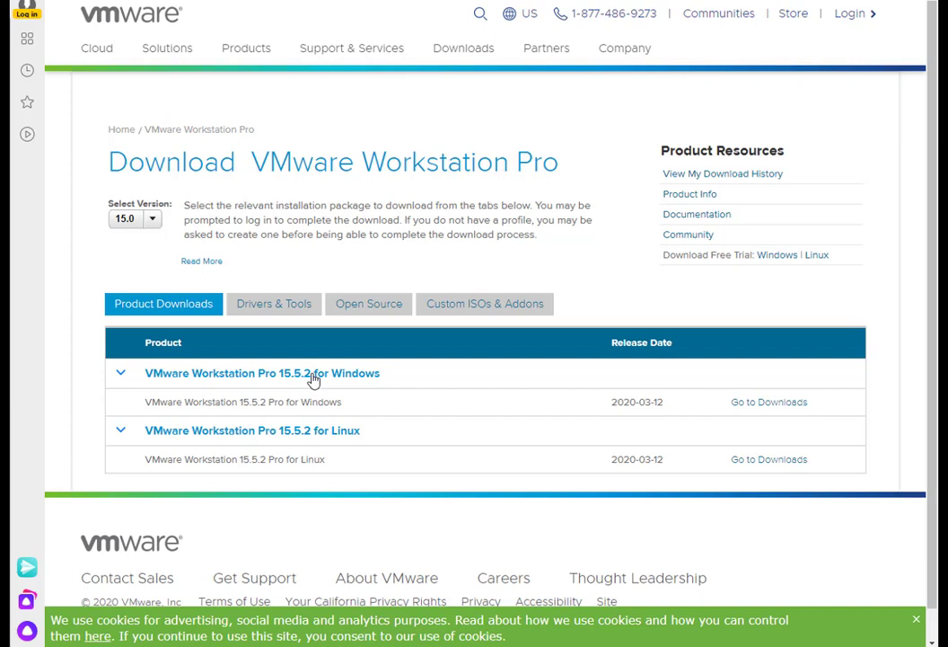
{"action": "left_click", "coordinate": [121, 378]}
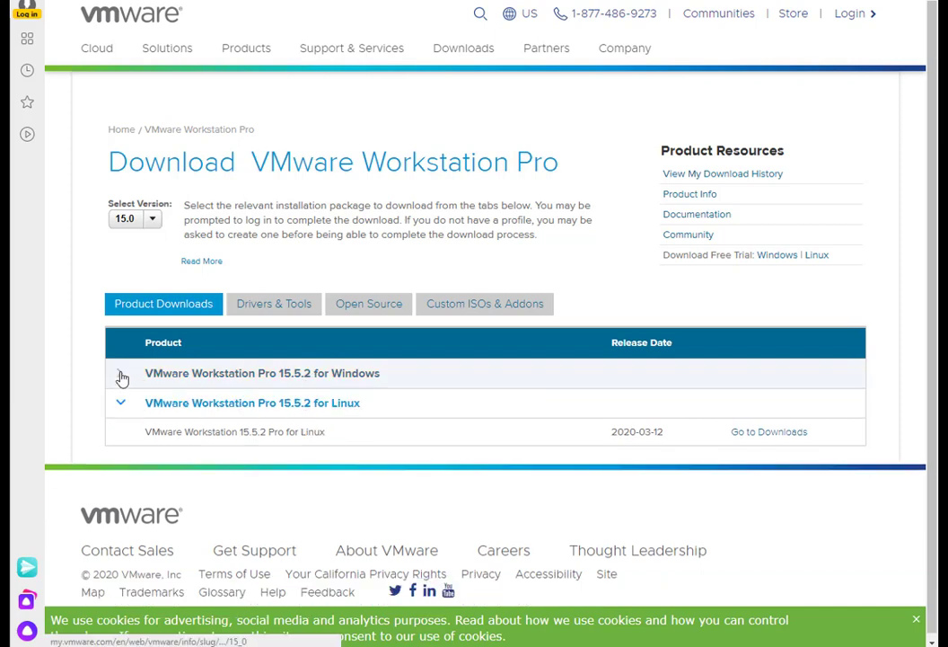
{"action": "left_click", "coordinate": [121, 377]}
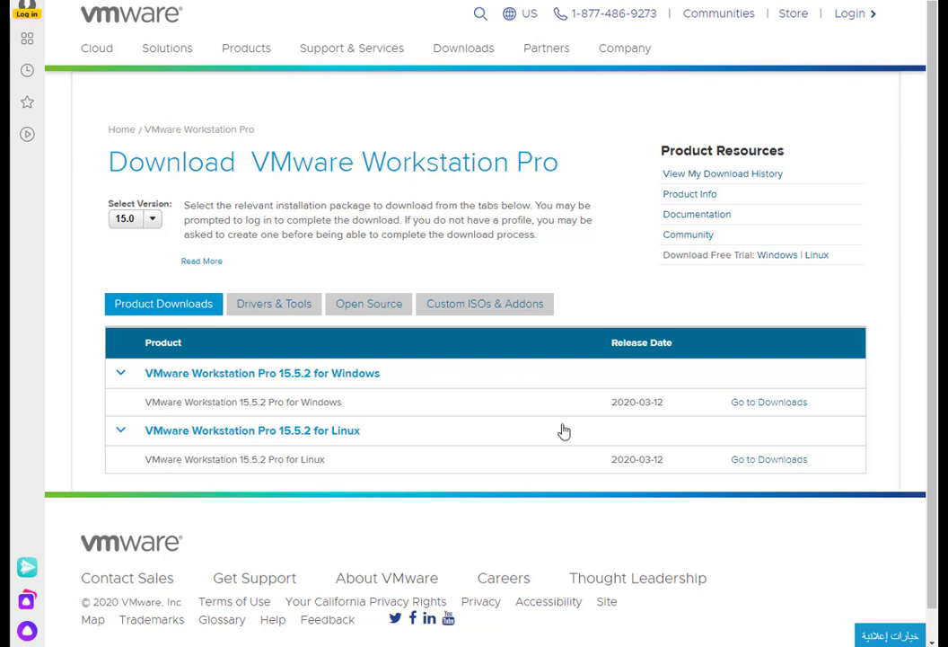
Open the downloads for VMware Workstation 15.5.2 Pro for Windows and request the 541.16 MB installer
{"action": "left_click", "coordinate": [776, 406]}
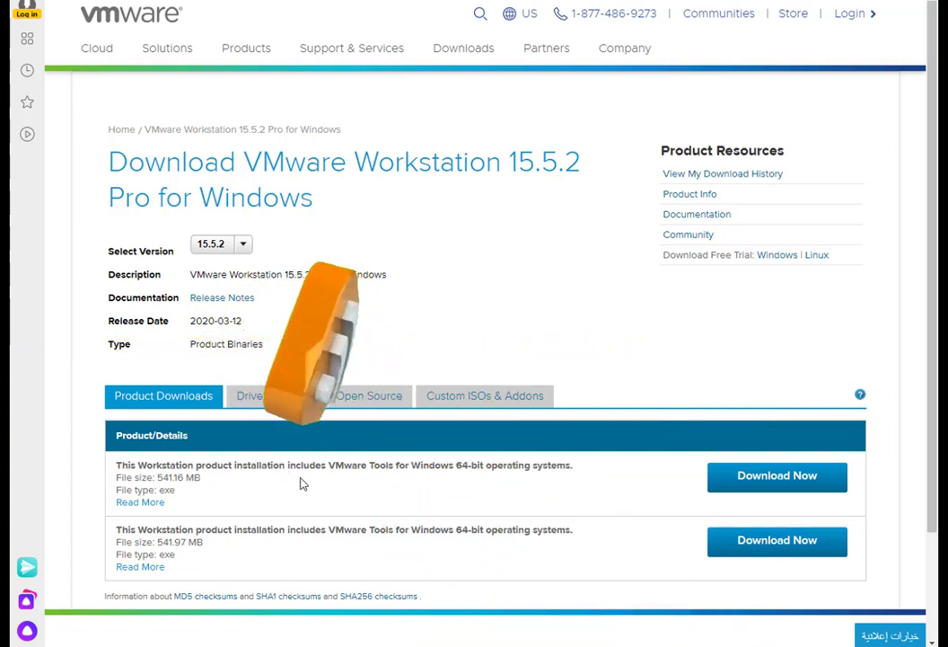
{"action": "left_click_drag", "start_coordinate": [485, 467], "coordinate": [450, 466]}
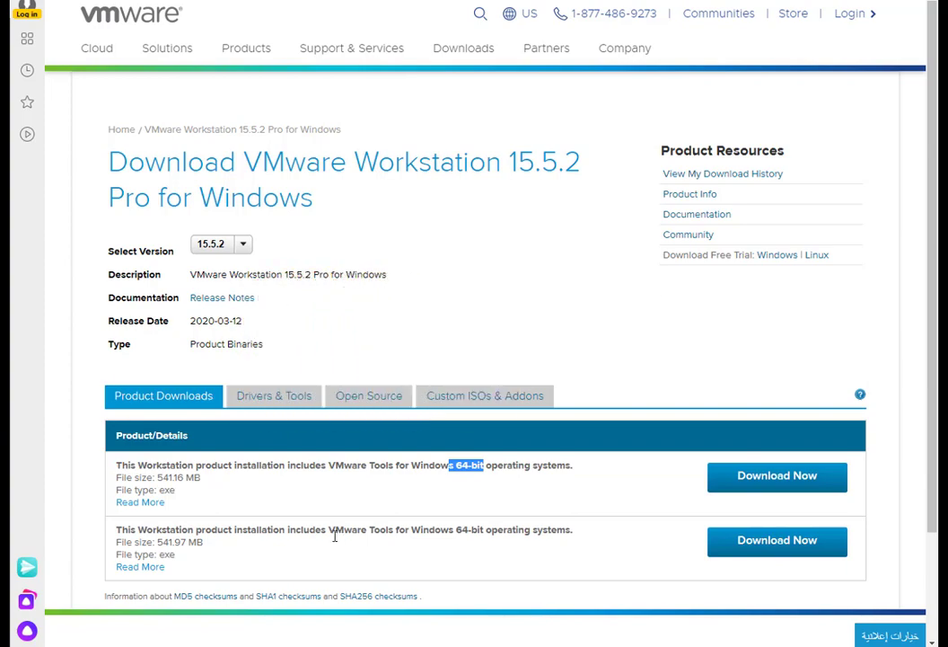
{"action": "scroll", "coordinate": [334, 536], "scroll_direction": "down", "scroll_amount": 2}
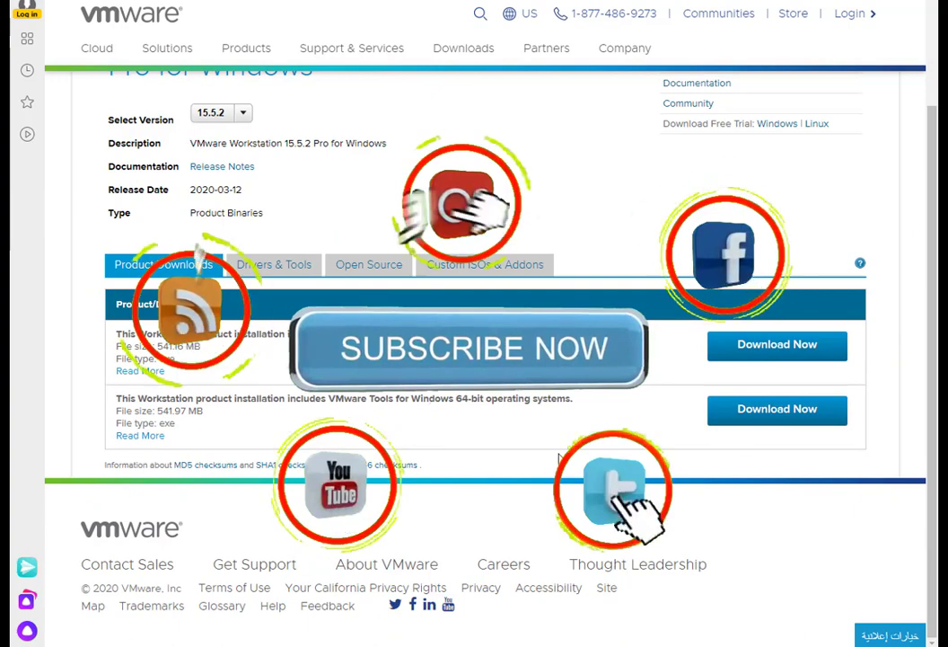
{"action": "left_click", "coordinate": [771, 352]}
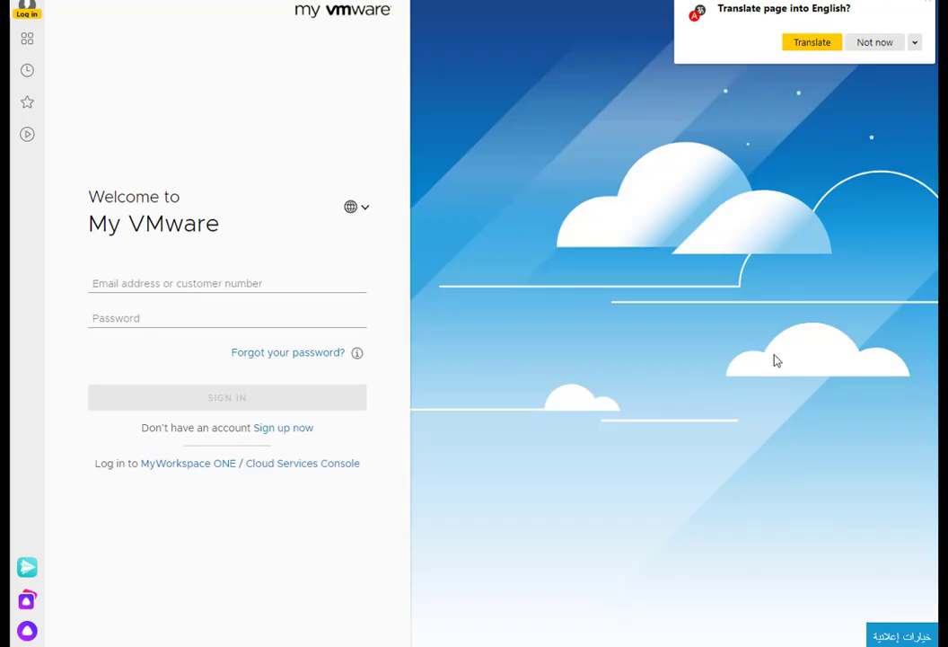
Open the My VMware account registration form from the sign-in page and look through its fields
{"action": "left_click", "coordinate": [245, 281]}
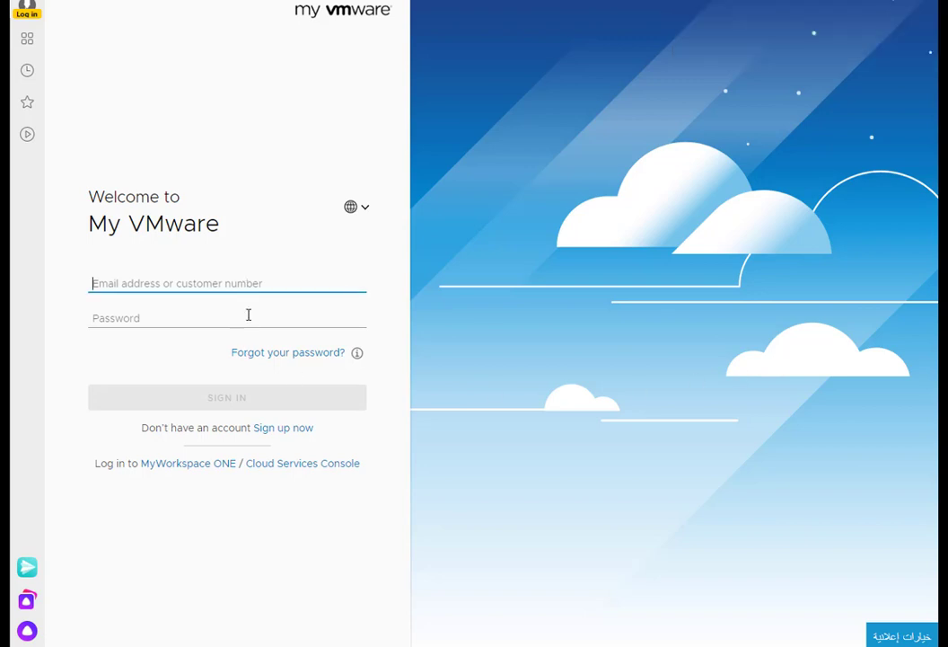
{"action": "left_click", "coordinate": [248, 316]}
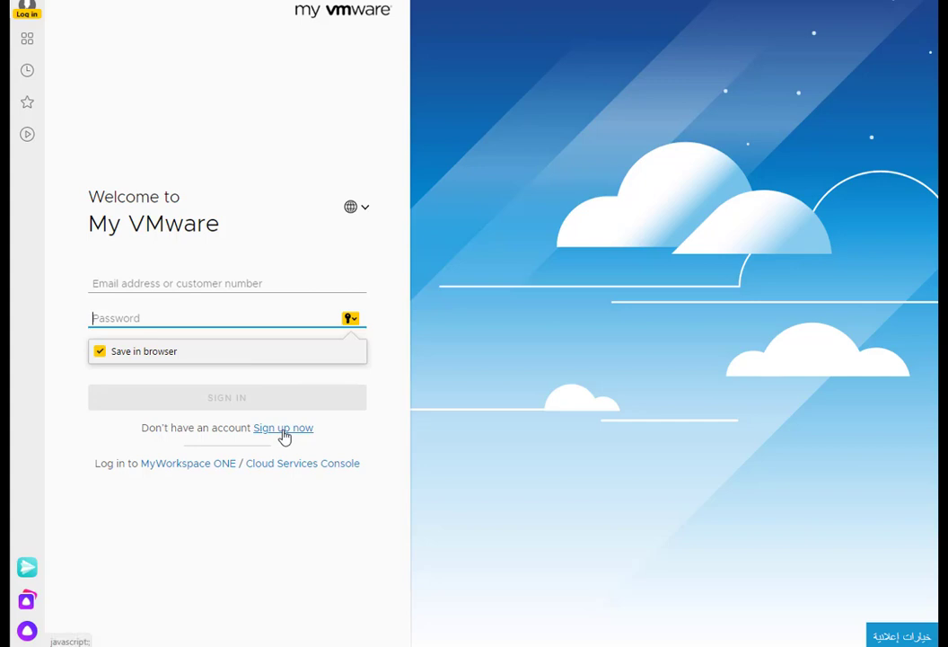
{"action": "left_click", "coordinate": [283, 431]}
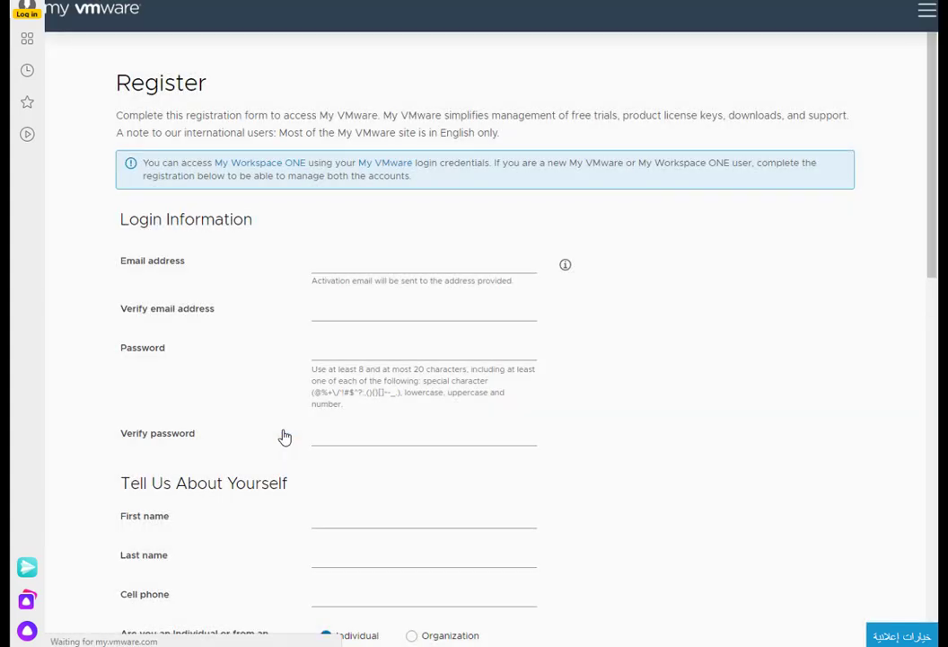
{"action": "scroll", "coordinate": [393, 360], "scroll_direction": "down", "scroll_amount": 10}
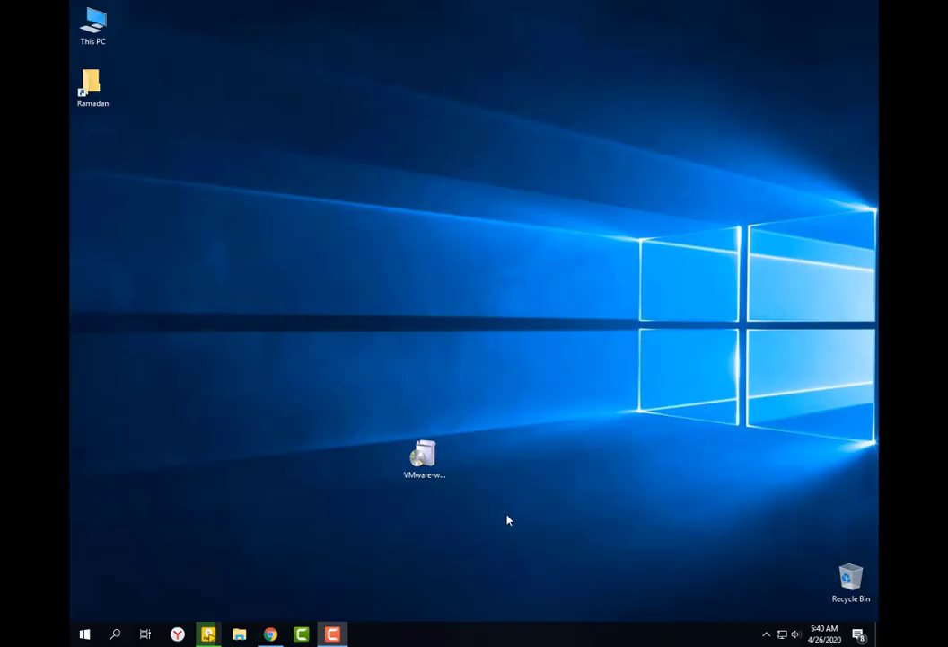
Launch the VMware Workstation installer from the desktop
{"action": "right_click", "coordinate": [548, 485]}
{"action": "left_click", "coordinate": [552, 506]}
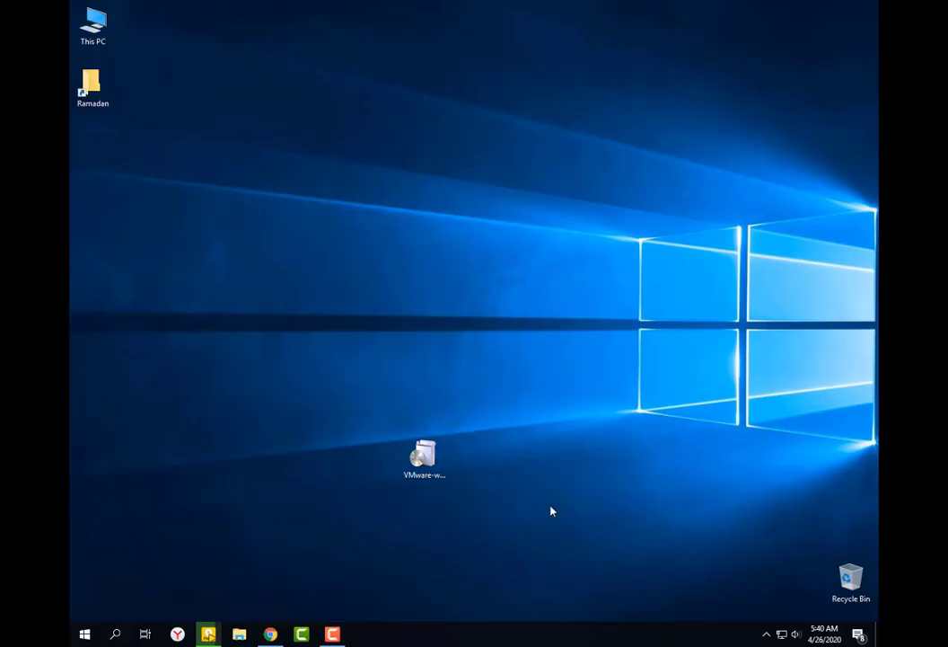
{"action": "left_click", "coordinate": [444, 486]}
{"action": "double_click", "coordinate": [434, 466]}
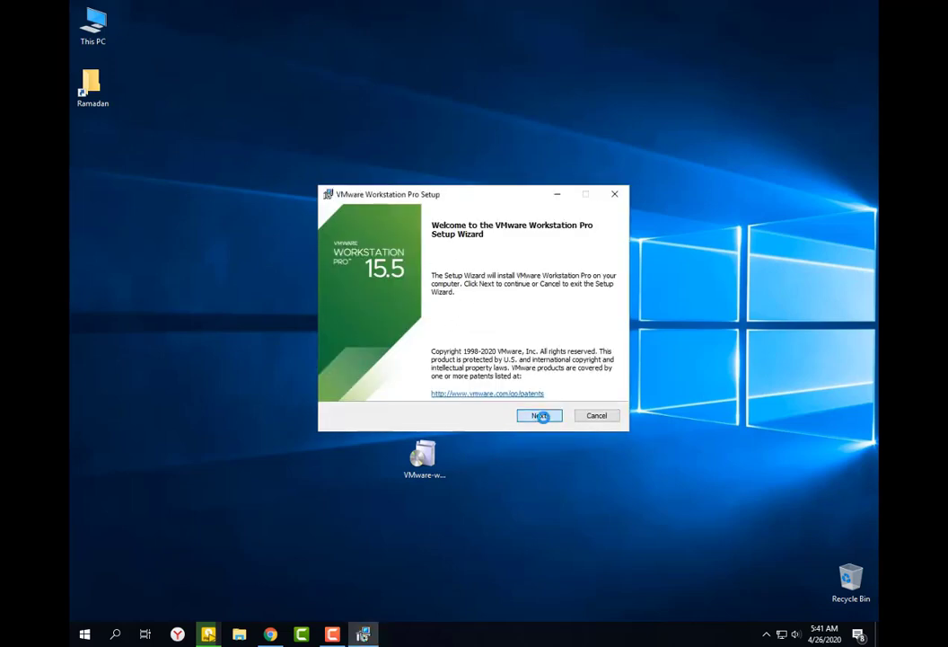
Start the VMware Workstation Pro setup and accept the terms of the end-user license agreement
{"action": "left_click", "coordinate": [541, 415]}
{"action": "left_click", "coordinate": [440, 386]}
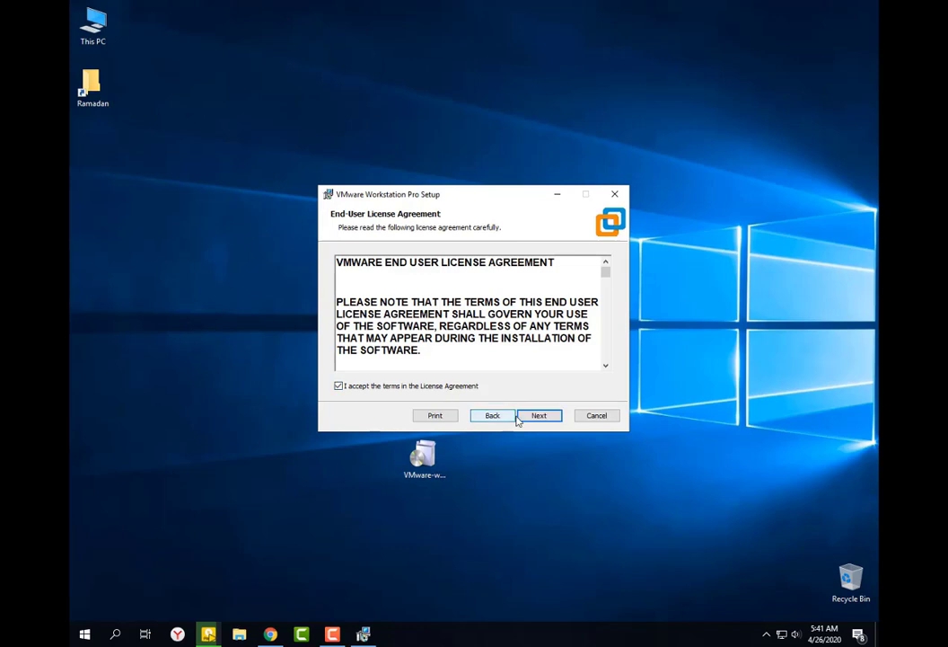
{"action": "left_click", "coordinate": [539, 416]}
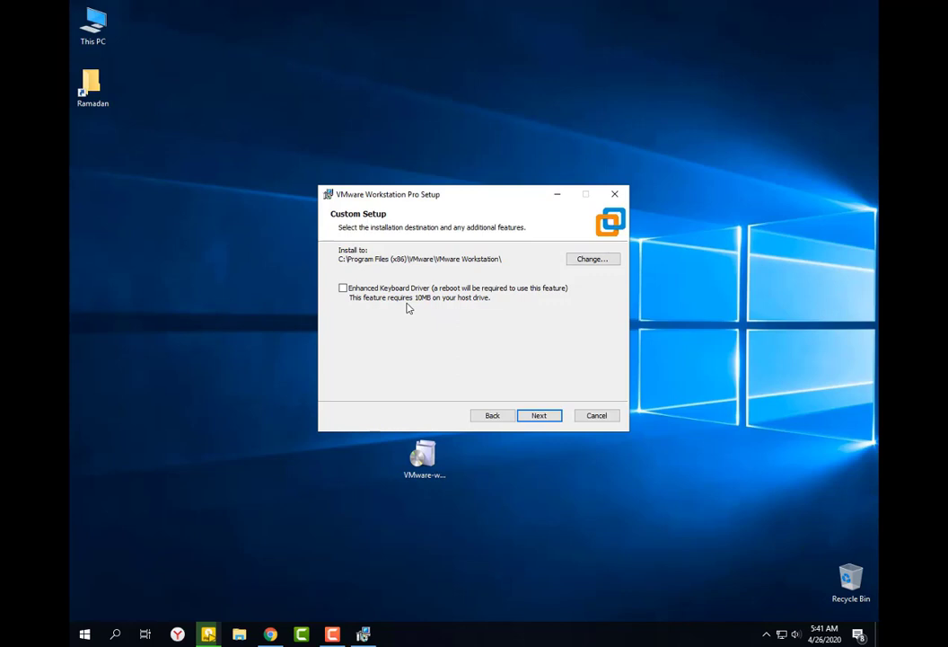
Include the Enhanced Keyboard Driver in the custom setup and keep the default user experience settings
{"action": "left_click", "coordinate": [343, 289]}
{"action": "left_click", "coordinate": [544, 416]}
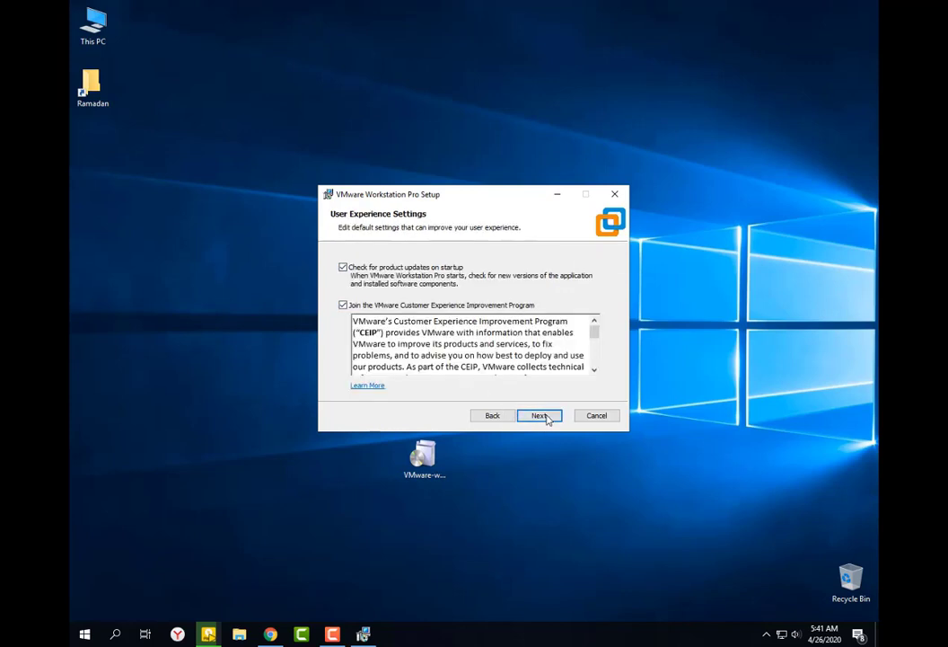
{"action": "left_click", "coordinate": [544, 416]}
{"action": "left_click", "coordinate": [493, 416]}
{"action": "left_click", "coordinate": [543, 416]}
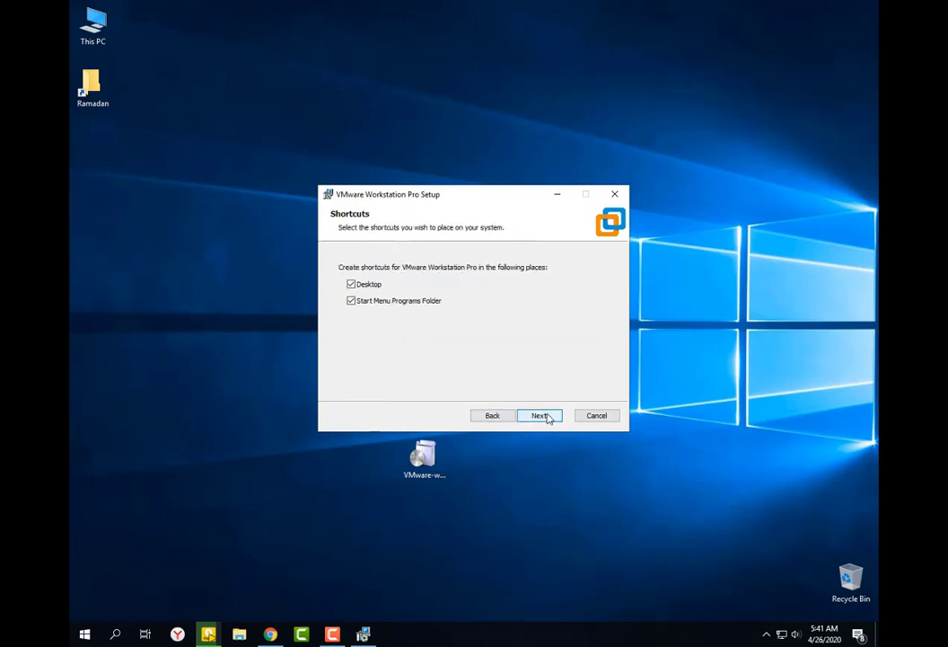
Install VMware Workstation Pro with the Desktop and Start Menu Programs Folder shortcuts and finish the setup wizard
{"action": "left_click", "coordinate": [544, 416]}
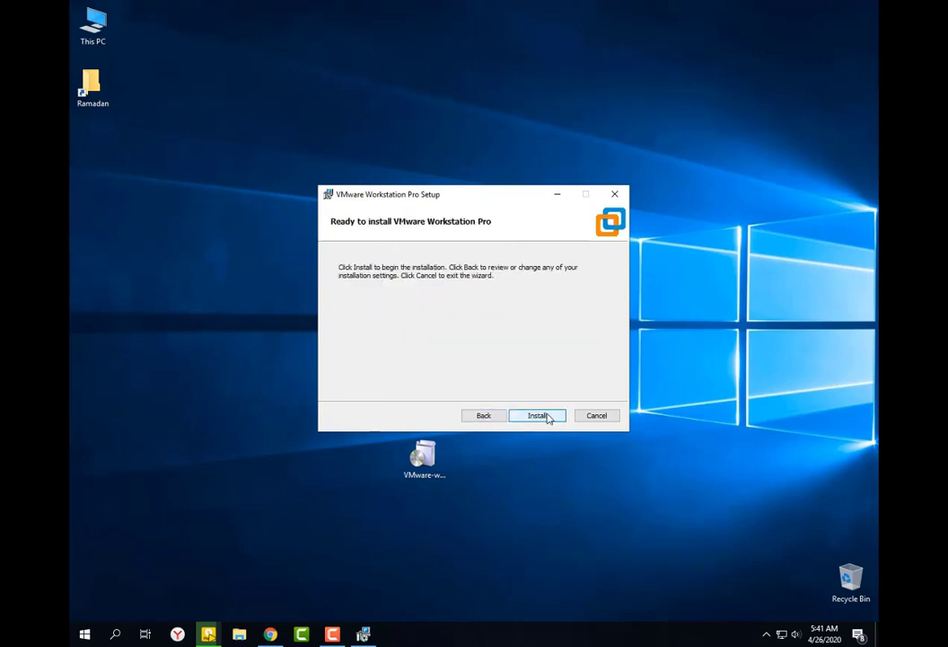
{"action": "left_click", "coordinate": [544, 416]}
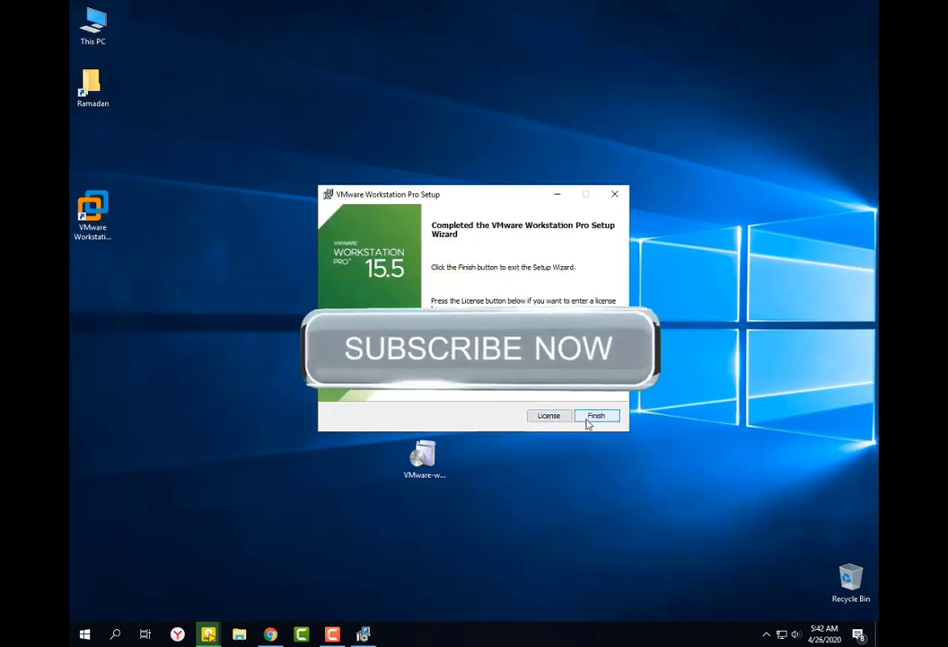
{"action": "left_click", "coordinate": [589, 416]}
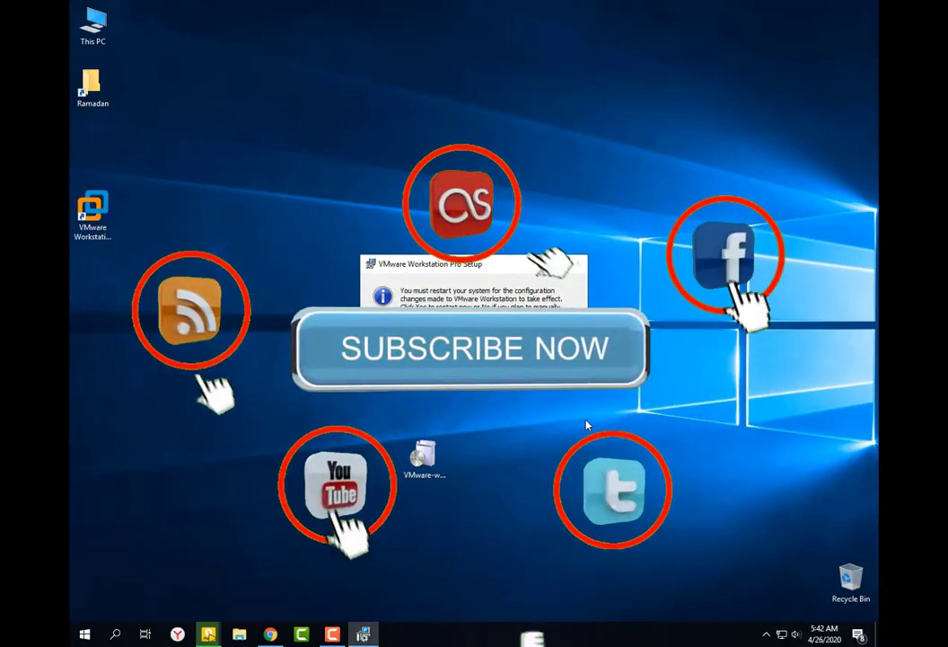